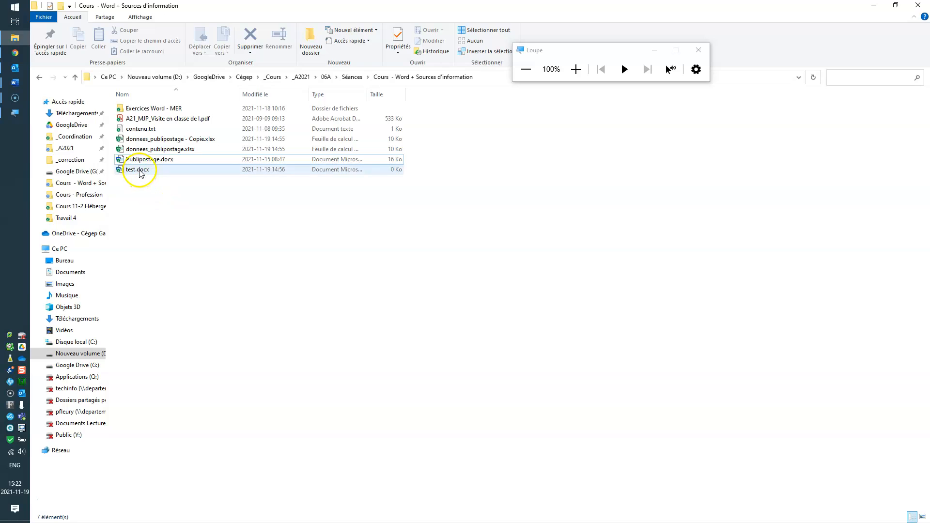
double_click(140, 171)
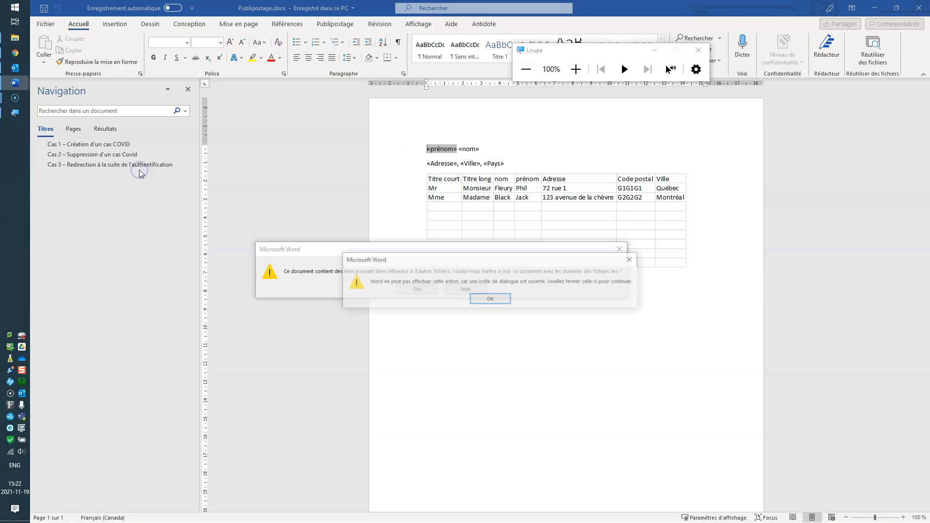
click(484, 300)
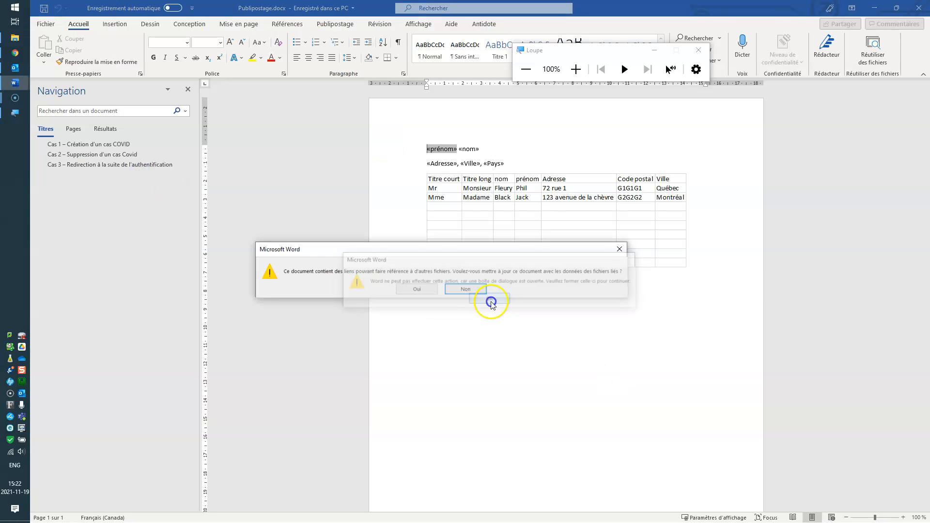
click(449, 289)
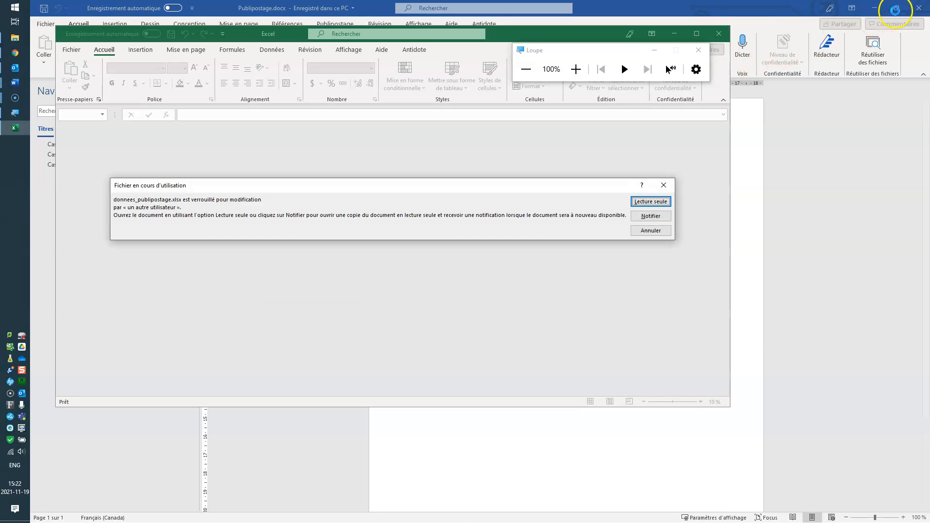
click(651, 202)
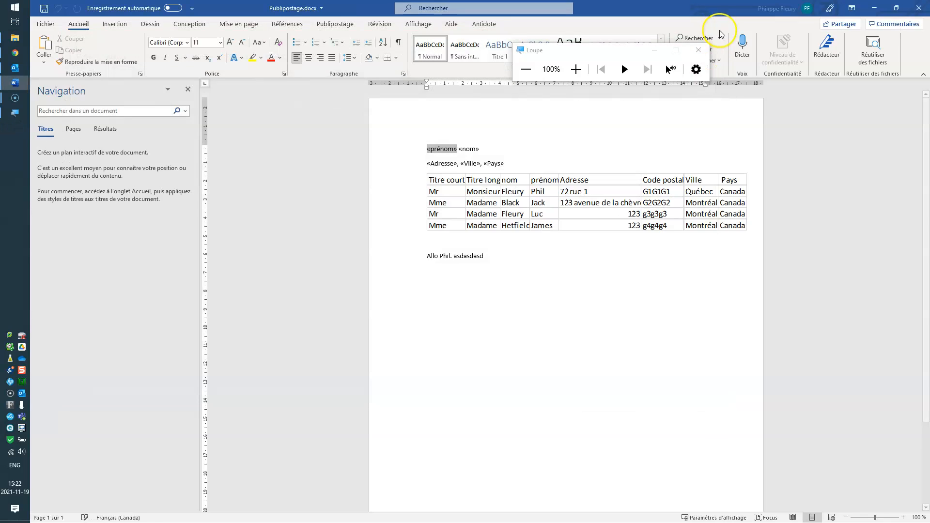
click(919, 10)
click(488, 283)
Create a new Word document named TestLiaison.docx in the course folder and open it
click(234, 218)
right_click(152, 193)
mouse_move(216, 398)
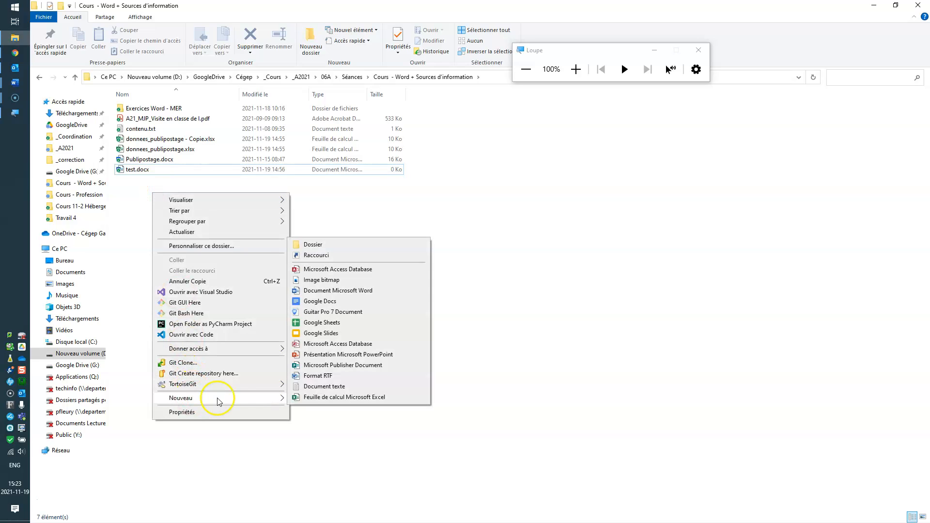
click(338, 292)
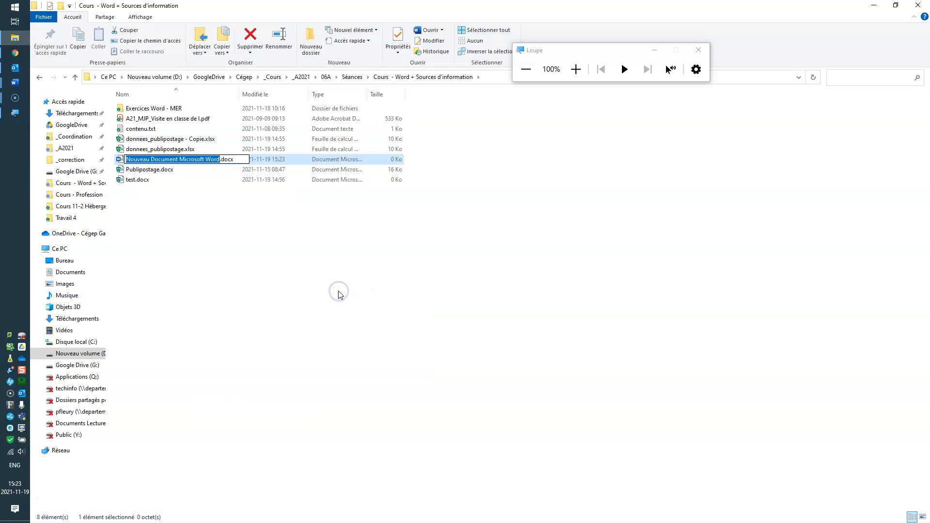
text(T)
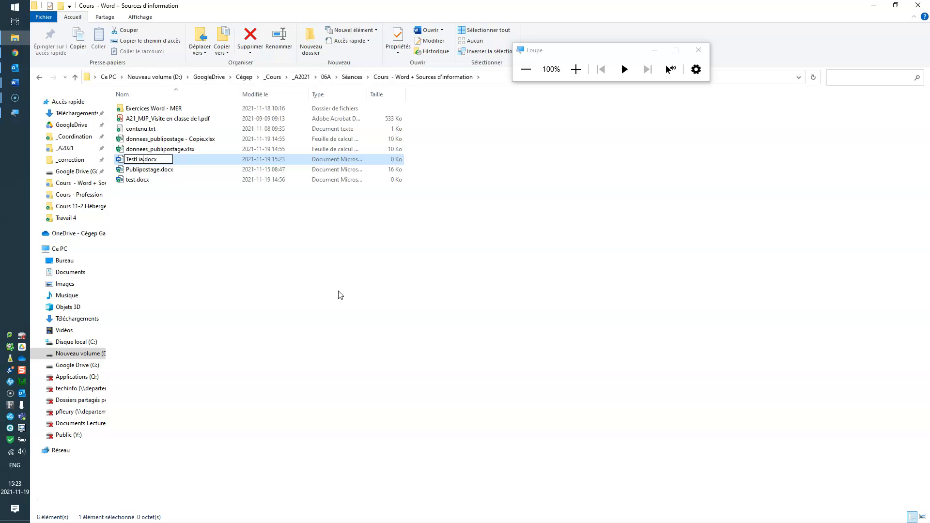
text(estLiaison)
key(Return)
key(Return)
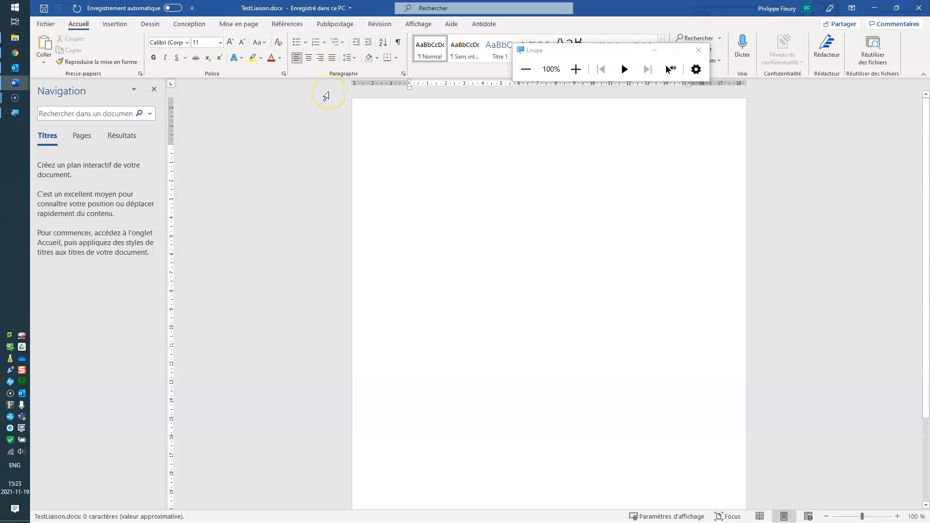
key(alt+Tab)
key(alt+Tab)
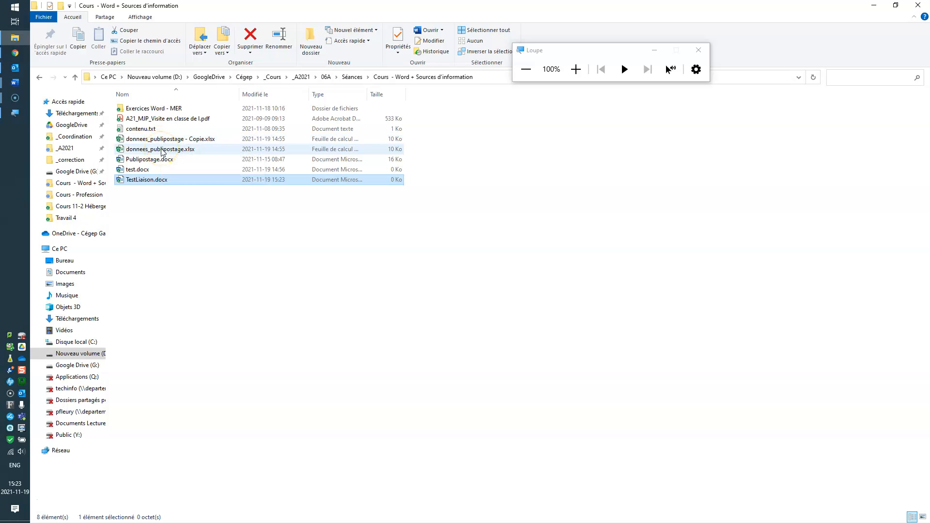
key(alt+Tab)
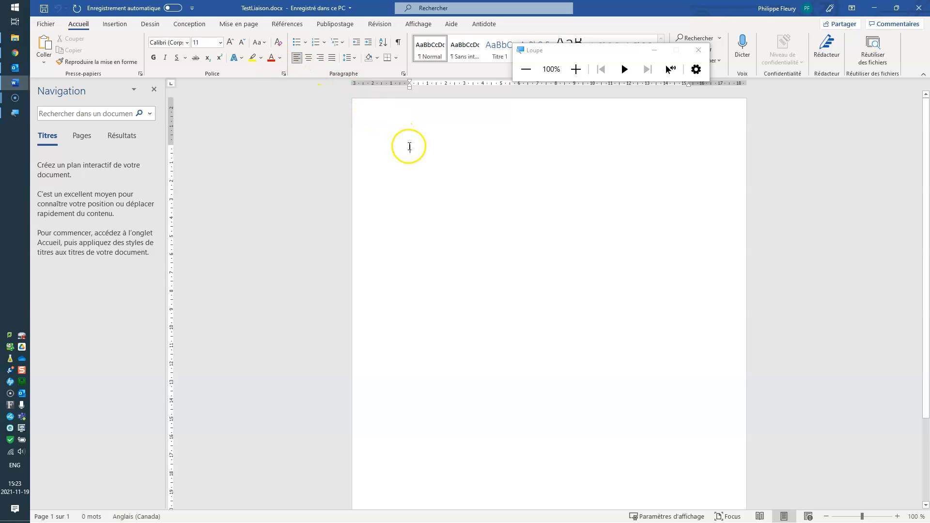
Start inserting an object into the blank document and look through the available new object types
click(114, 24)
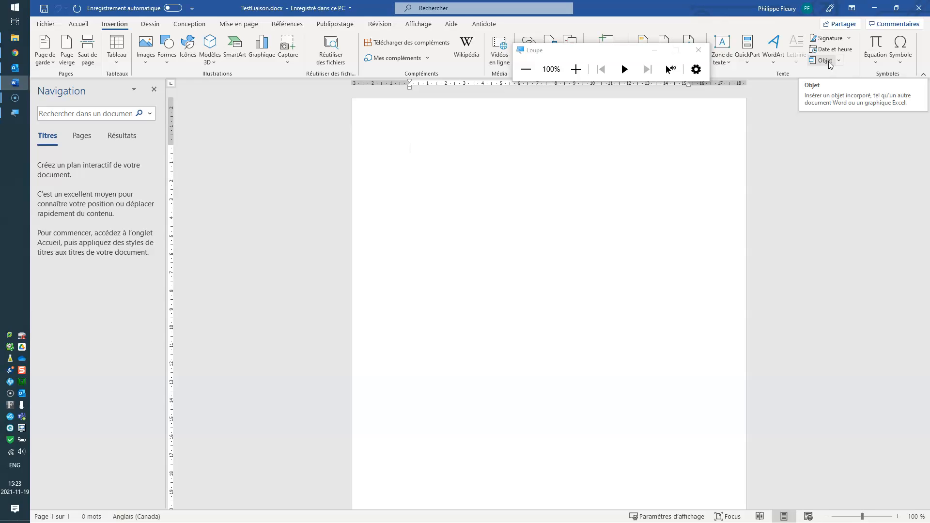
click(828, 61)
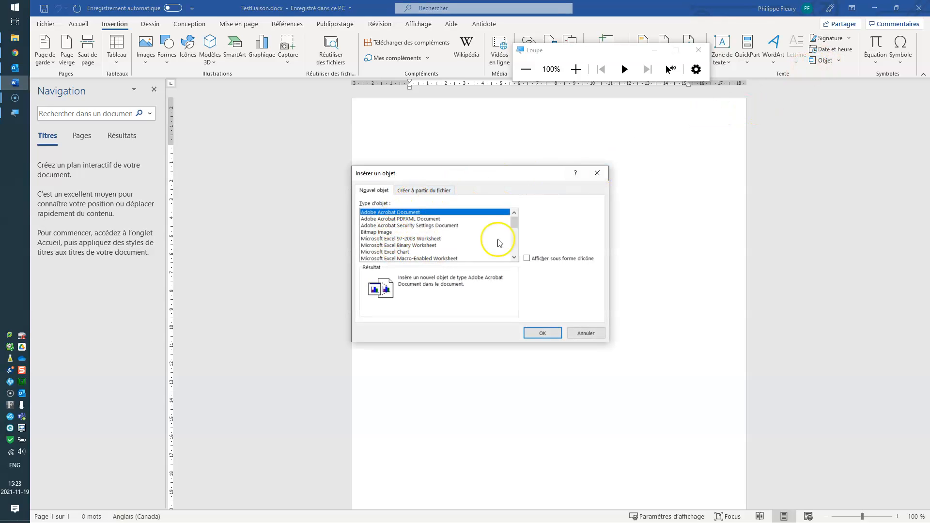
drag(518, 229, 515, 255)
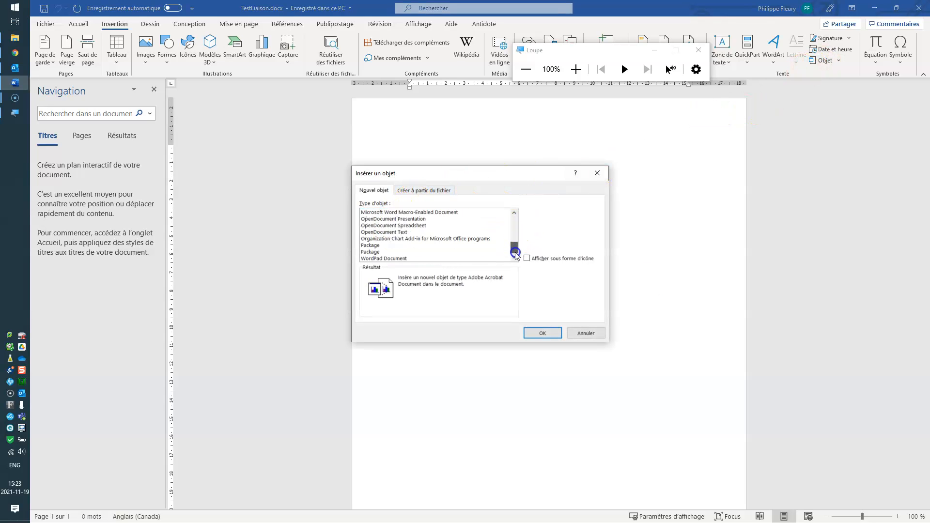
click(576, 70)
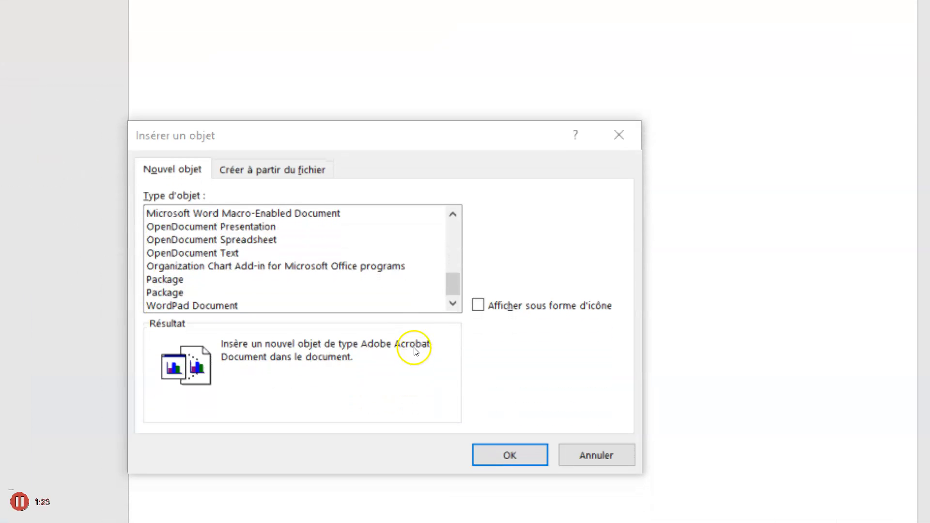
Set the object to be created from donnees_publipostage - Copie.xlsx in the Cours - Word + Sources d'information folder
click(272, 170)
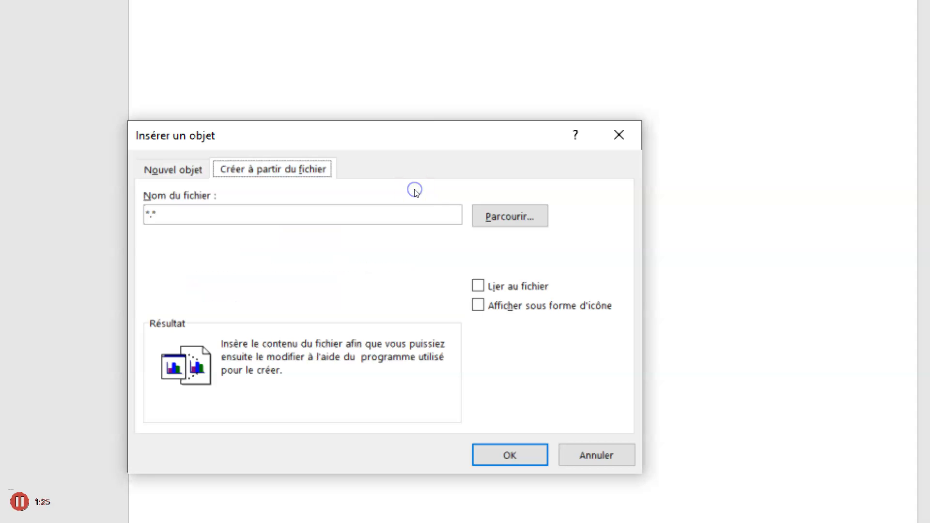
click(438, 190)
click(545, 213)
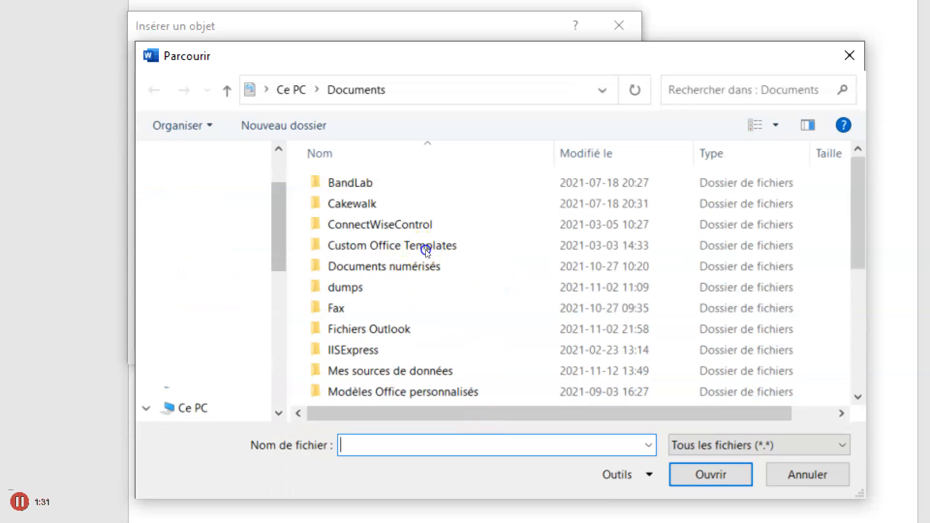
click(226, 246)
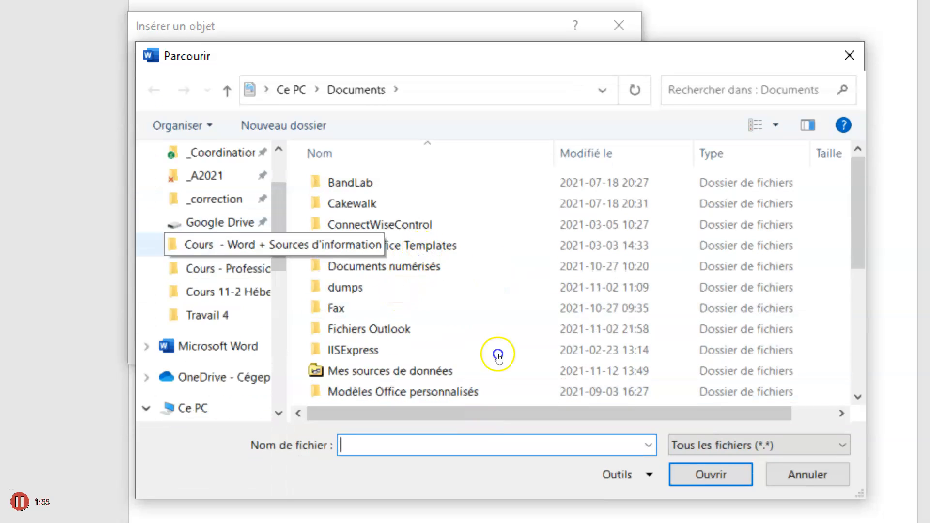
double_click(505, 286)
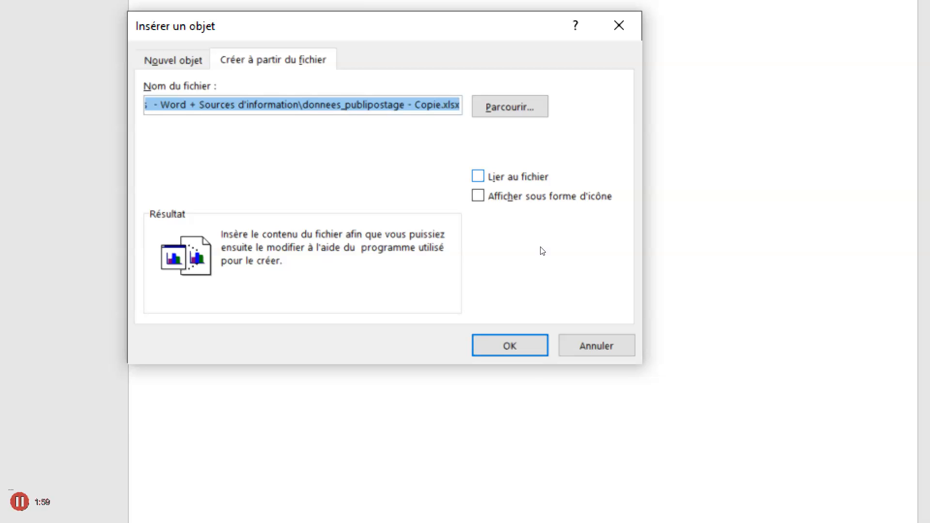
Enable linking to the file and insert the workbook object, choosing the Notifier option for the locked file
key(alt+l)
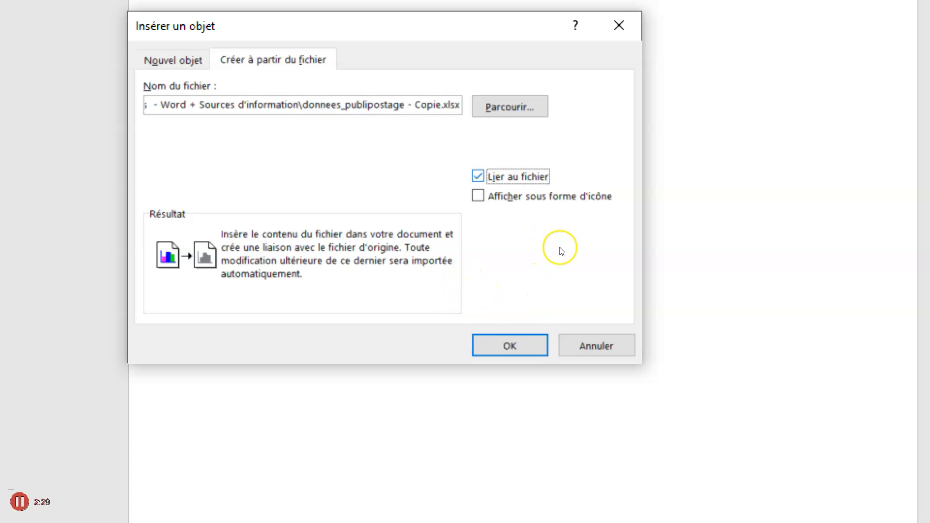
click(543, 339)
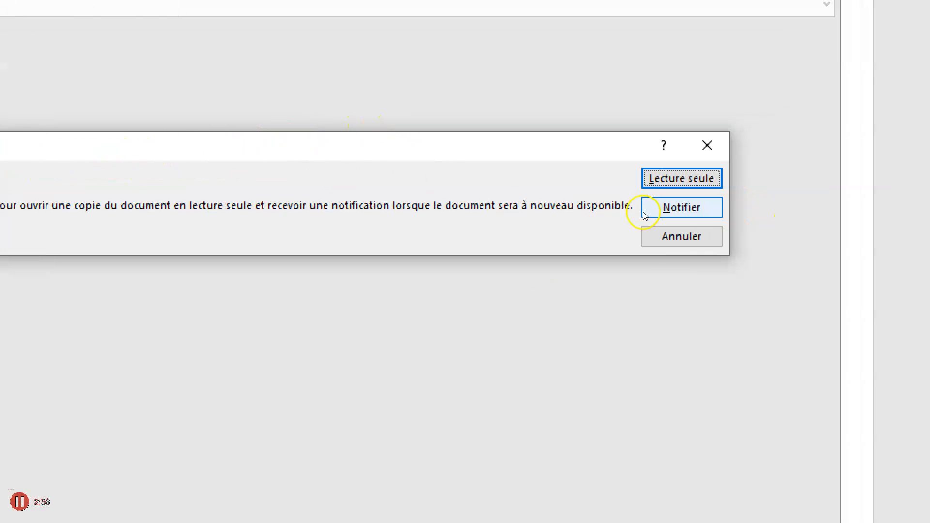
click(647, 212)
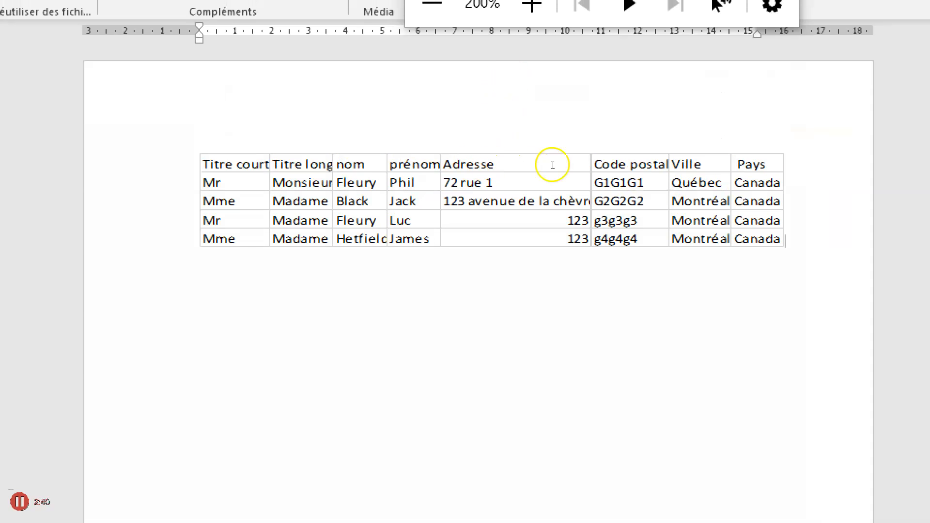
Save TestLiaison.docx with the inserted linked table and close the document
click(518, 170)
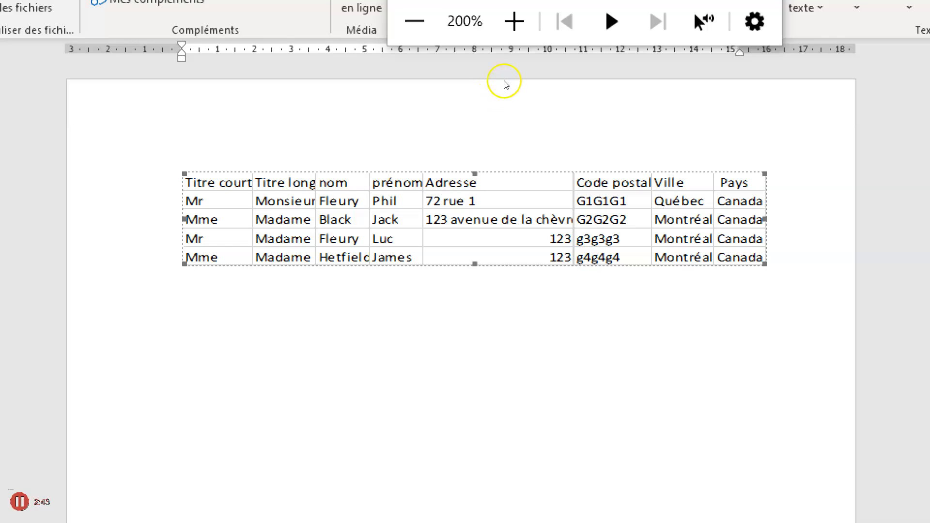
click(415, 22)
click(415, 181)
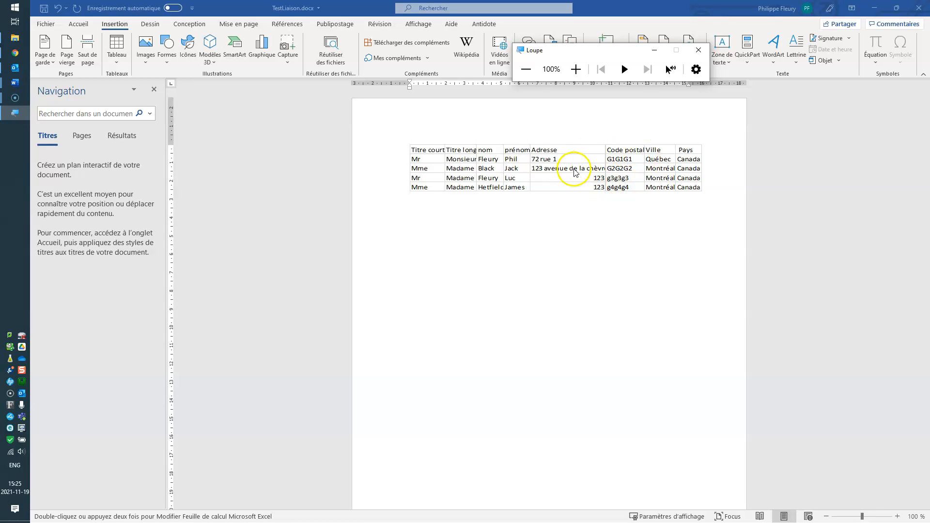
click(565, 301)
key(ctrl+s)
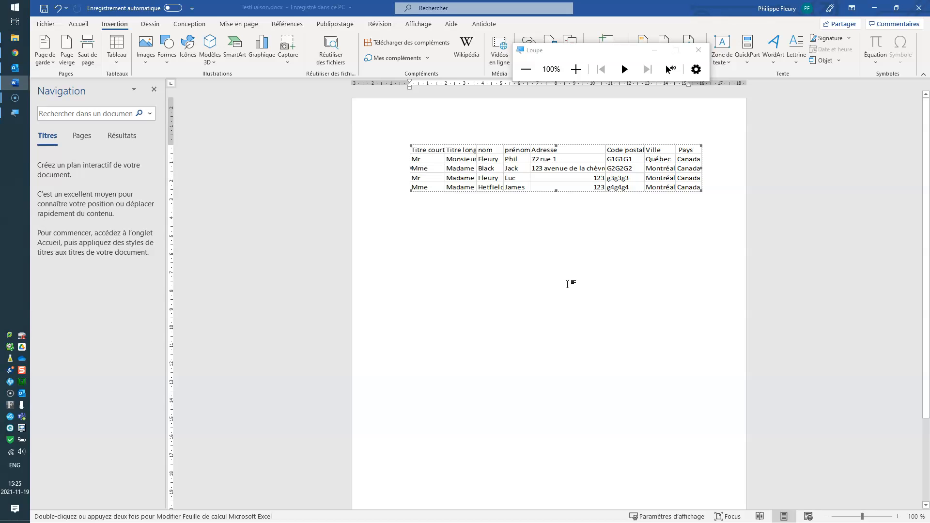
click(919, 7)
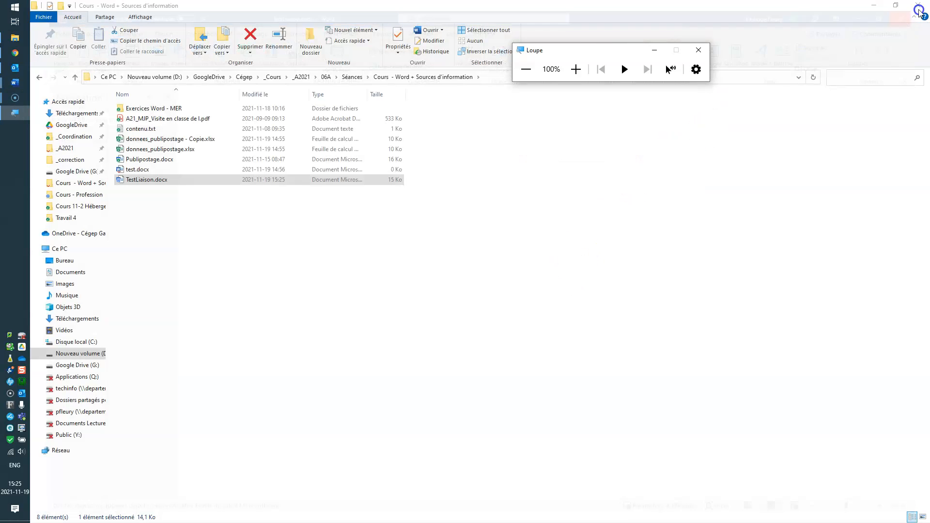
click(191, 140)
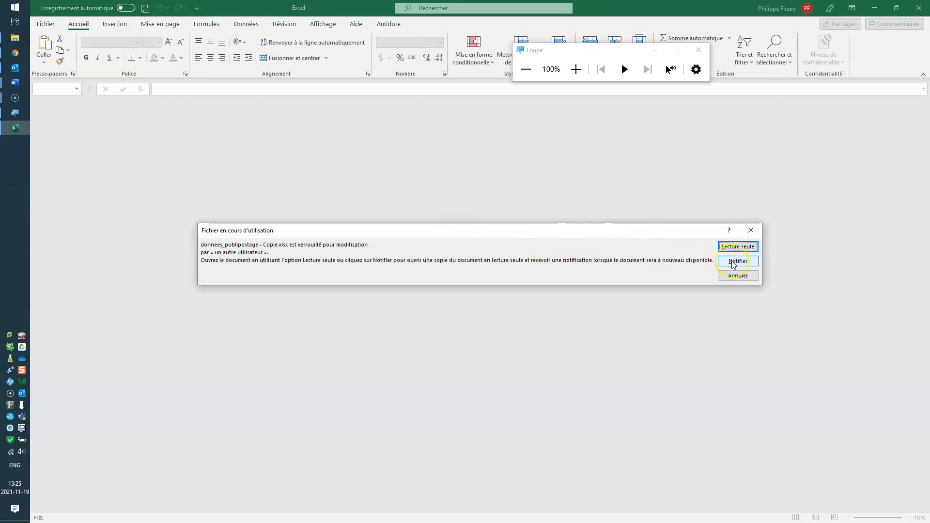
click(736, 279)
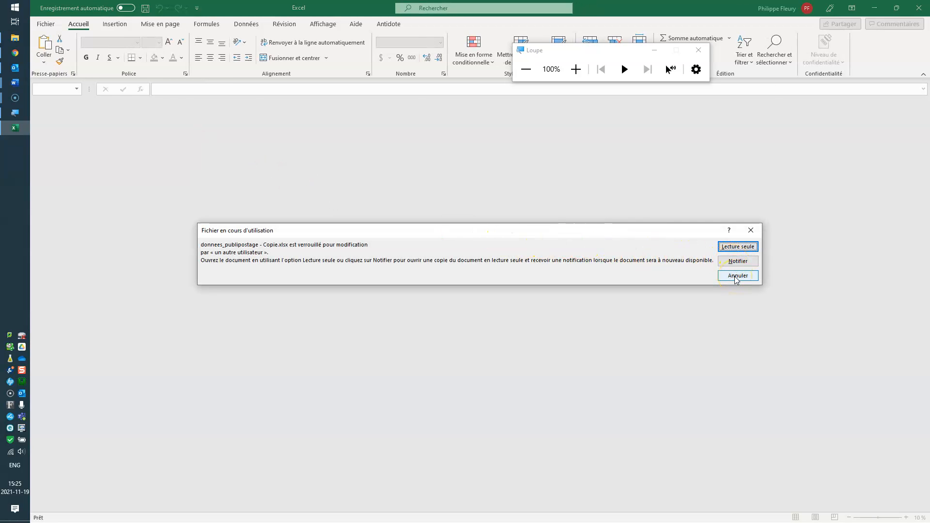
click(735, 270)
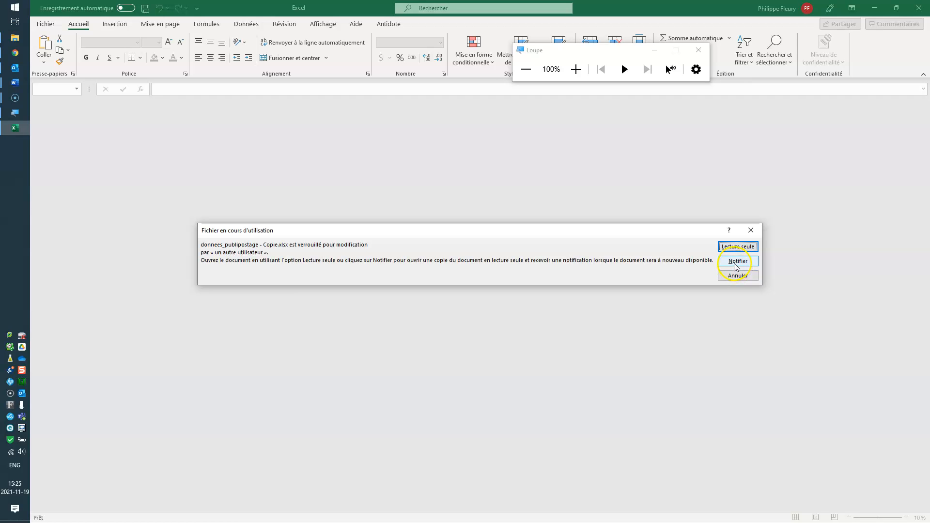
click(734, 263)
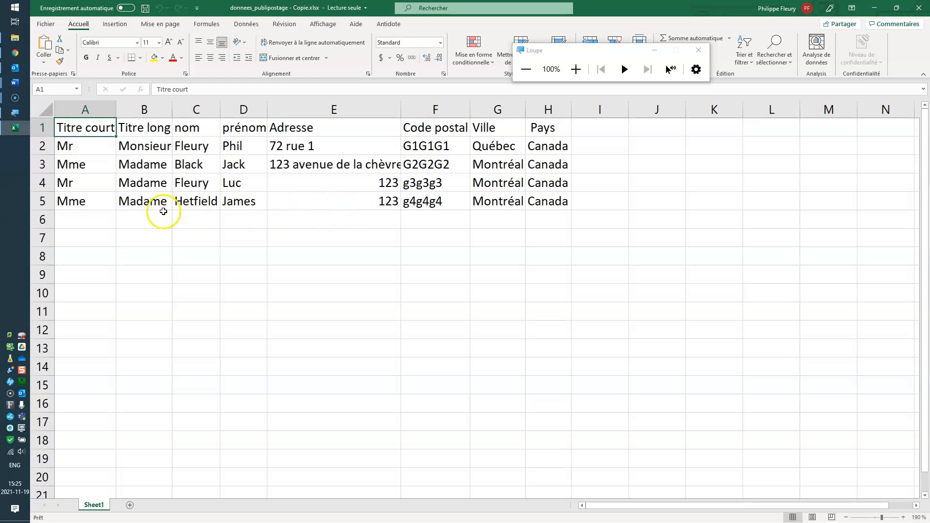
click(87, 219)
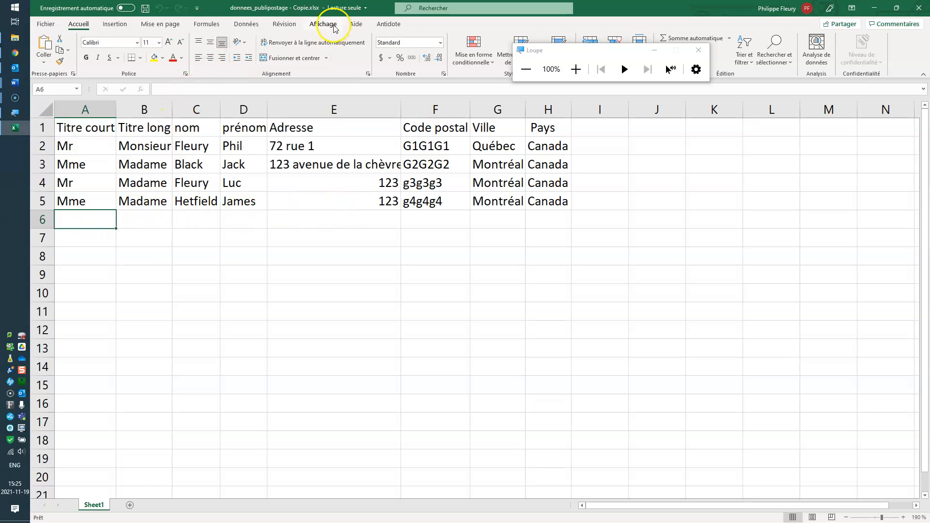
click(919, 7)
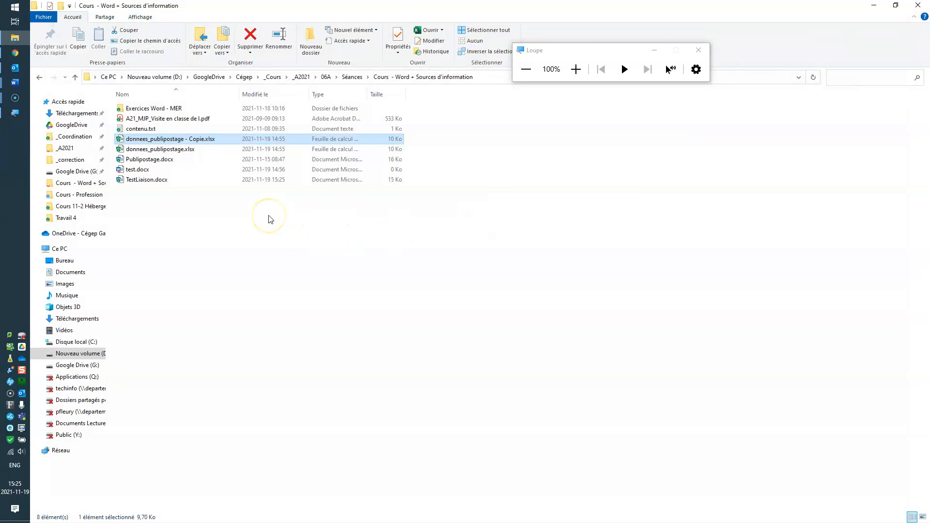
Open donnees_publipostage - Copie.xlsx and enter Mme as the short title in cell A6
double_click(183, 139)
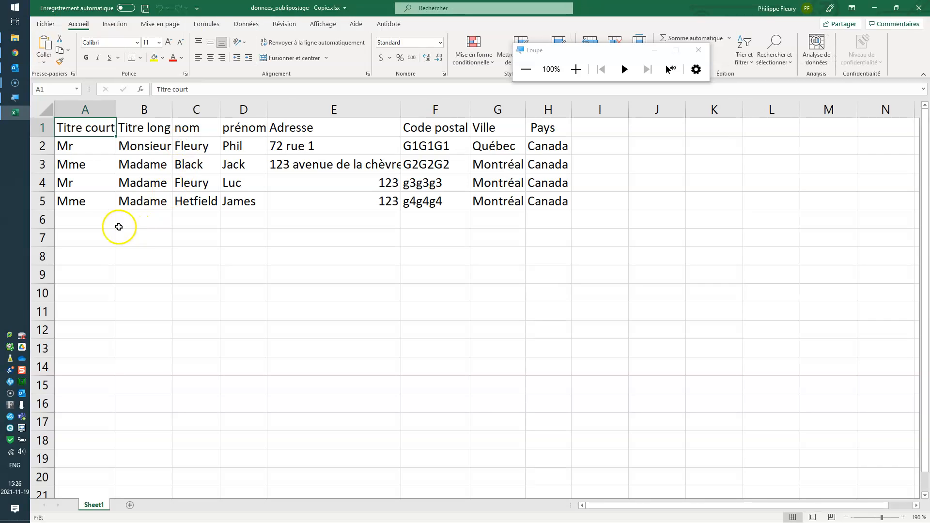
click(102, 224)
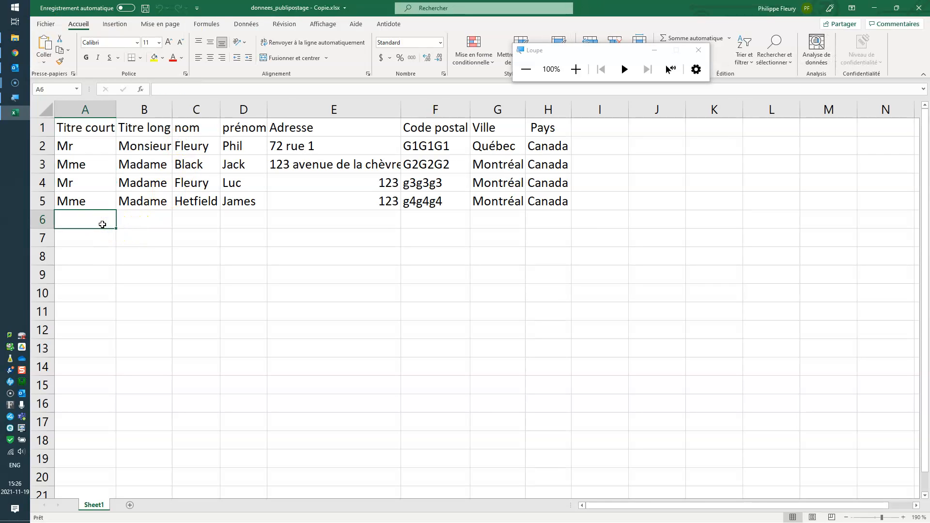
text(Mme)
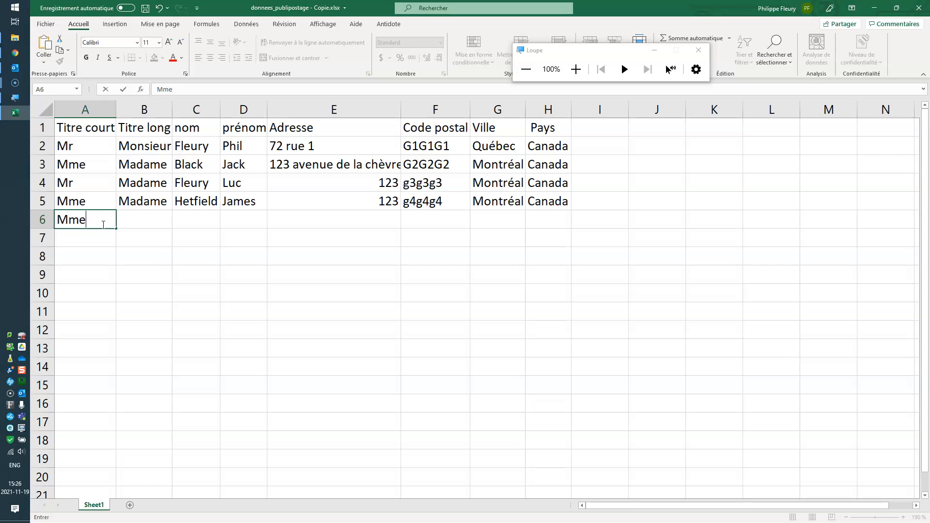
key(Tab)
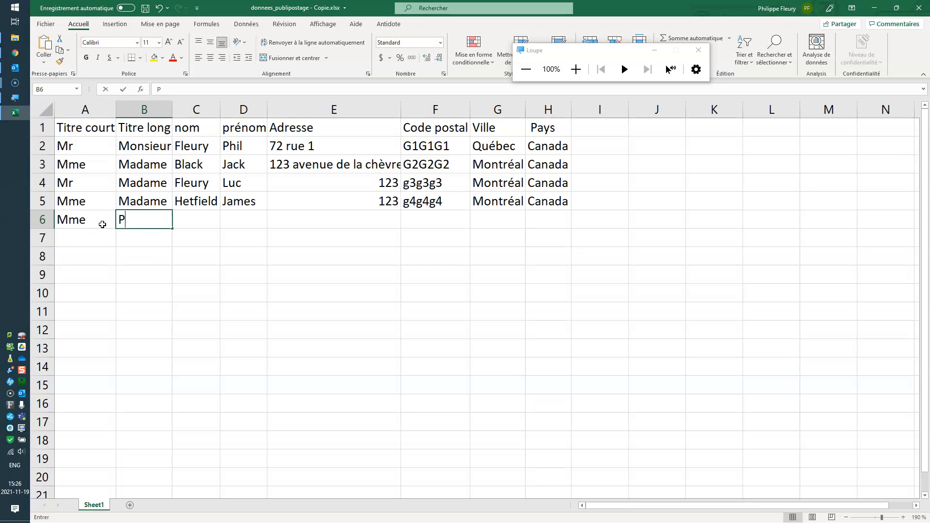
text(Paciq)
key(BackSpace)
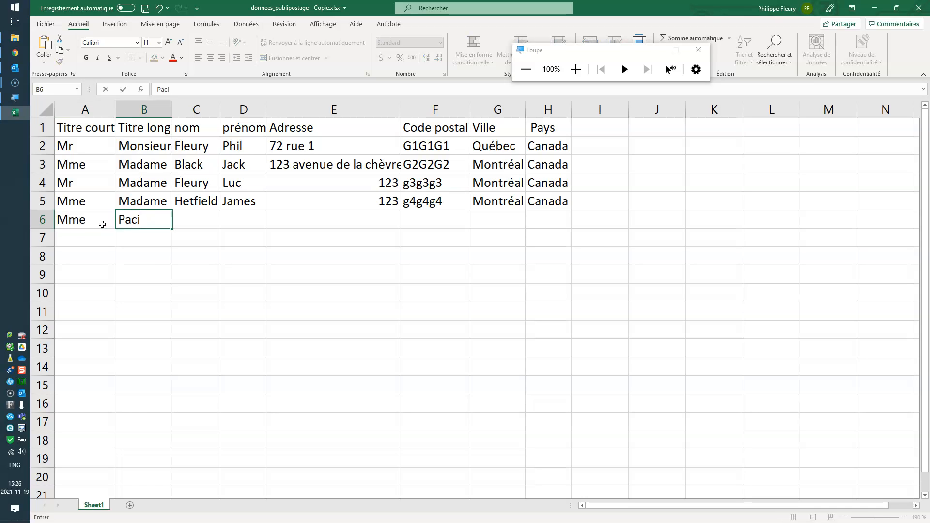
text(fique)
key(Tab)
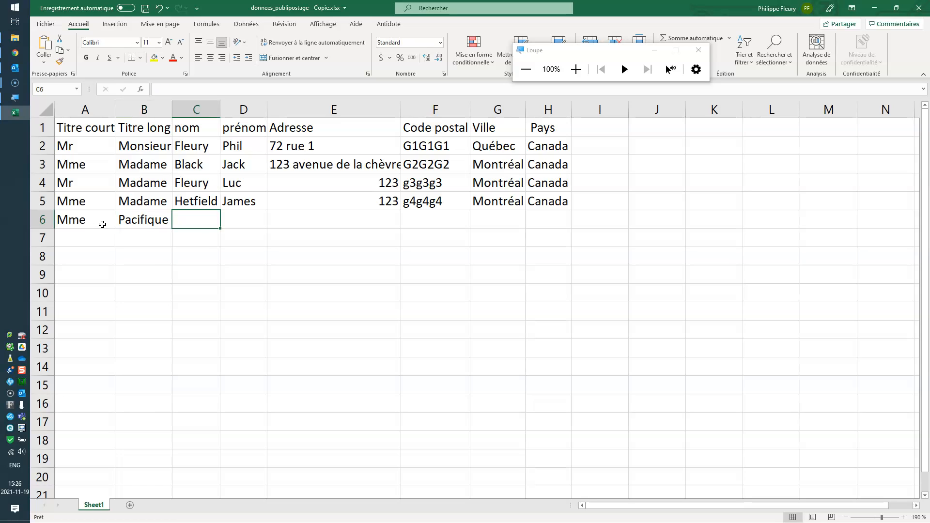
key(shift+Tab)
key(BackSpace)
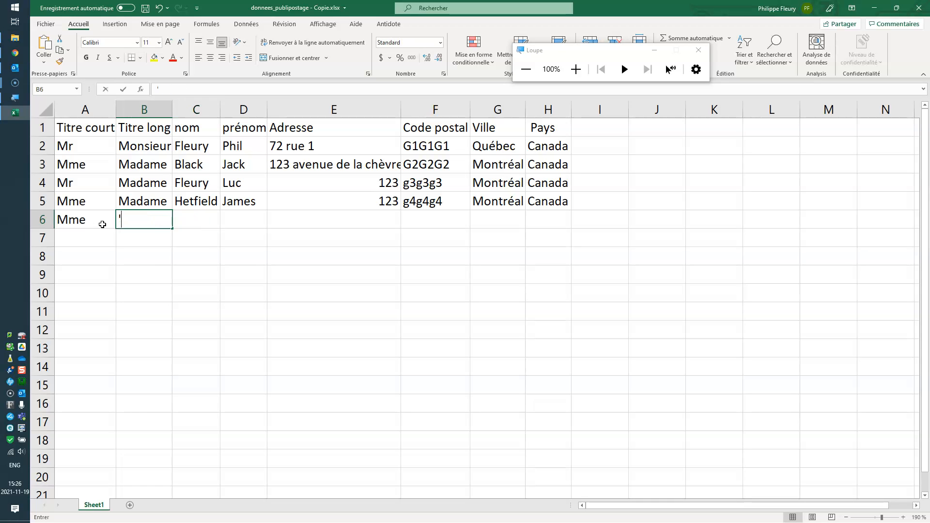
Fill in row 6 with Madame as the long title, followed by the contact's name and street address
text(Mad)
key(Tab)
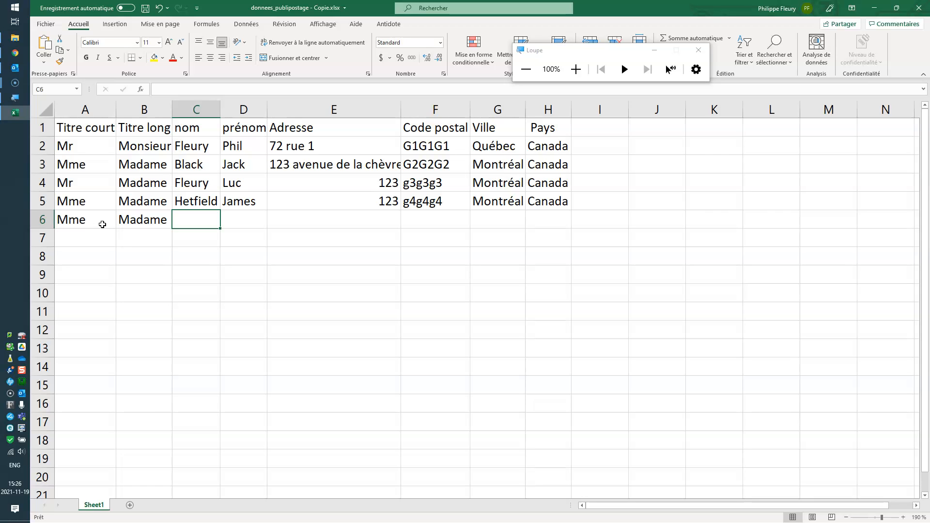
text(Laura)
key(Tab)
text(Tardif)
key(Tab)
text(123 rue ...)
key(Tab)
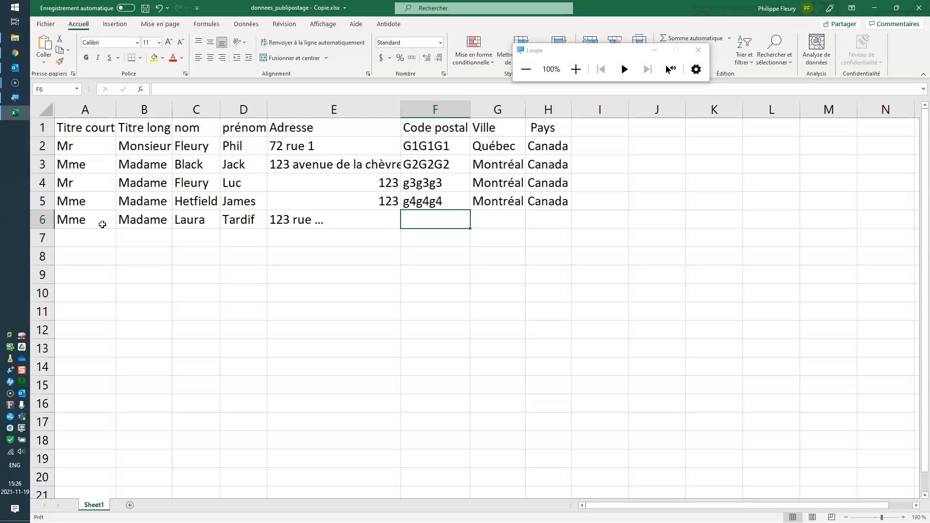
Complete row 6 with the contact's postal code, the city Québec and the country Canada, and save and close the workbook
text(g5g5g5)
key(Tab)
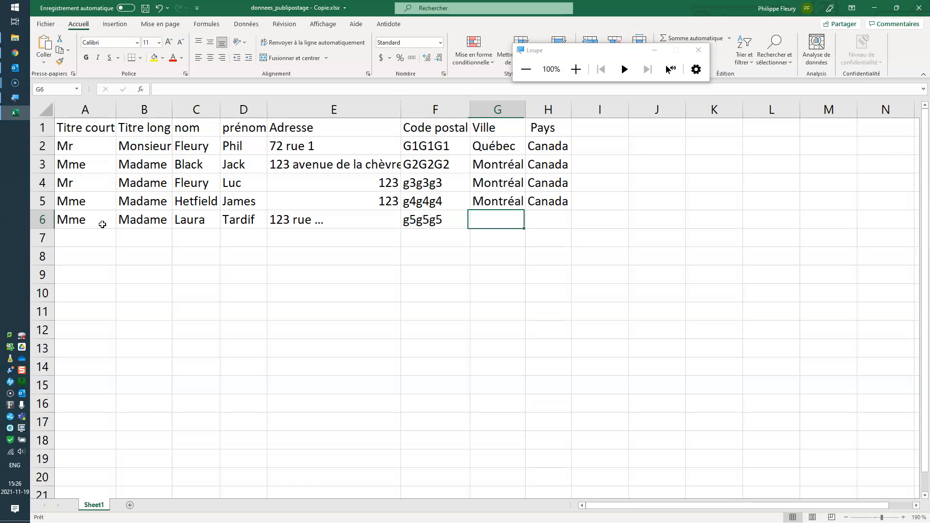
text(Québec)
key(Tab)
text(Canada)
key(Return)
key(ctrl+s)
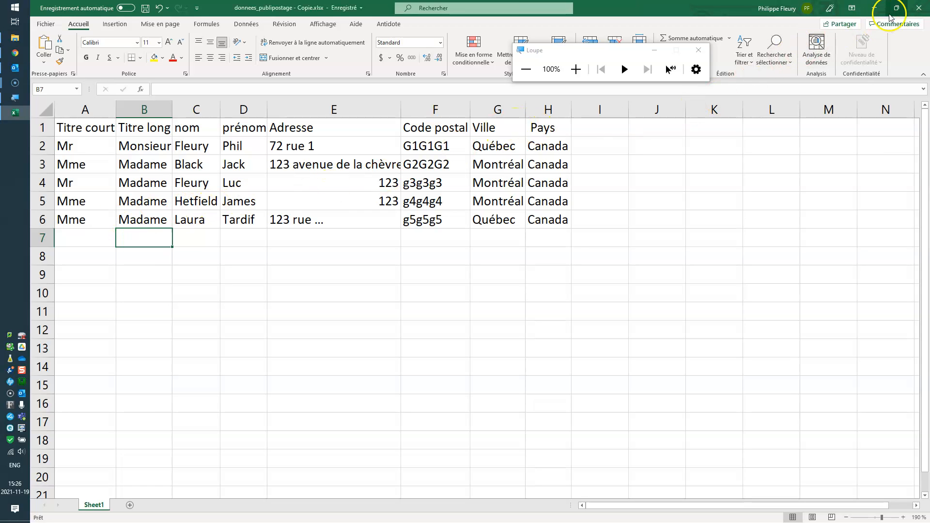
click(917, 9)
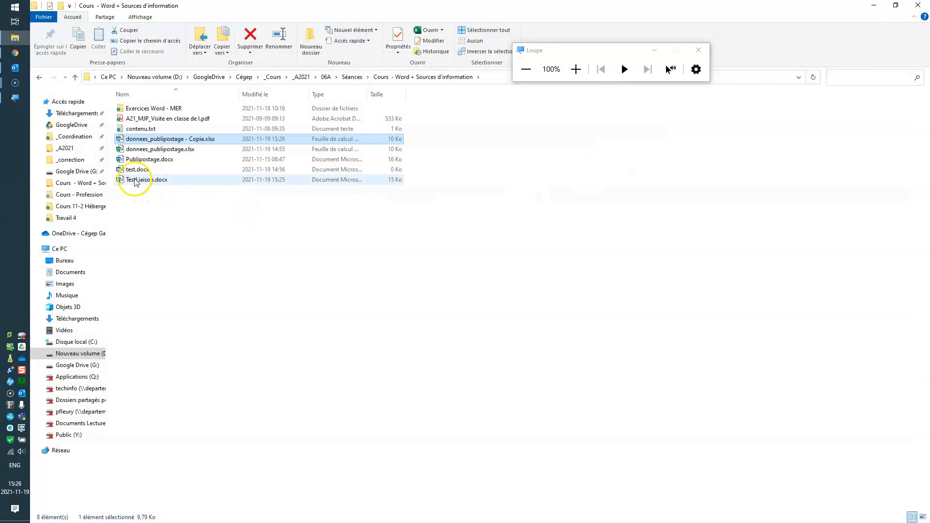
Open TestLiaison.docx in Word, accept updating it with data from the linked files, and select the linked table
double_click(140, 180)
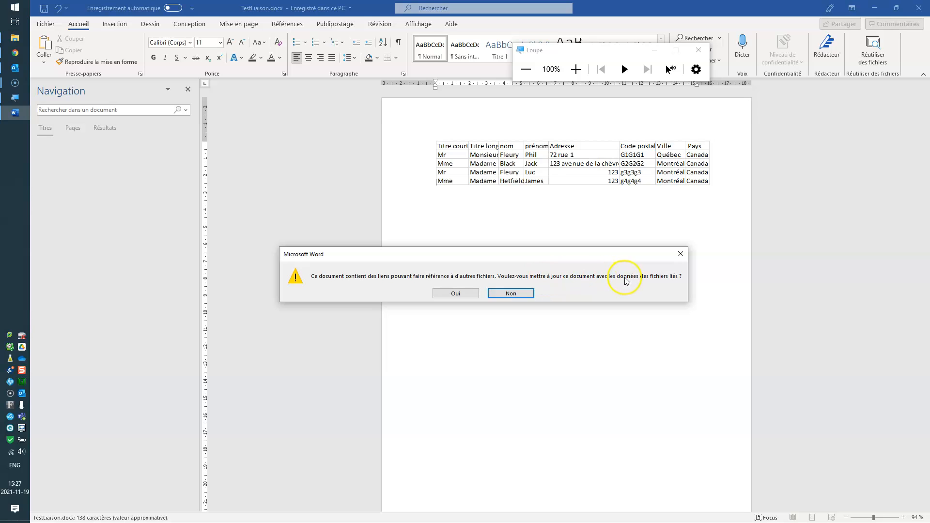
click(451, 294)
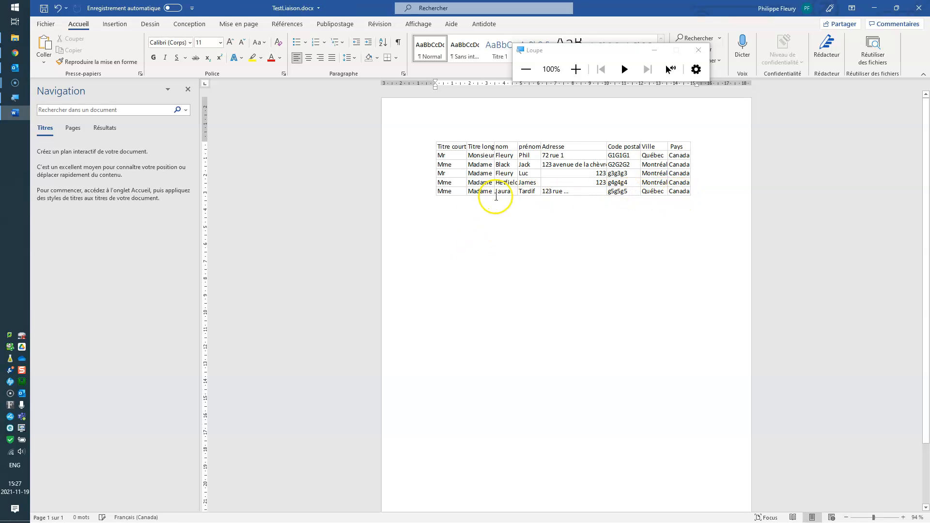
click(441, 192)
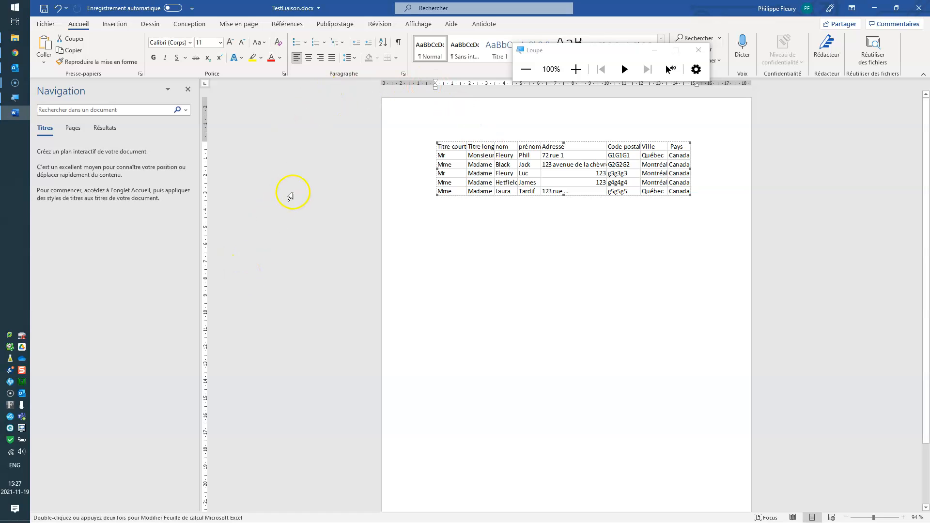
click(549, 235)
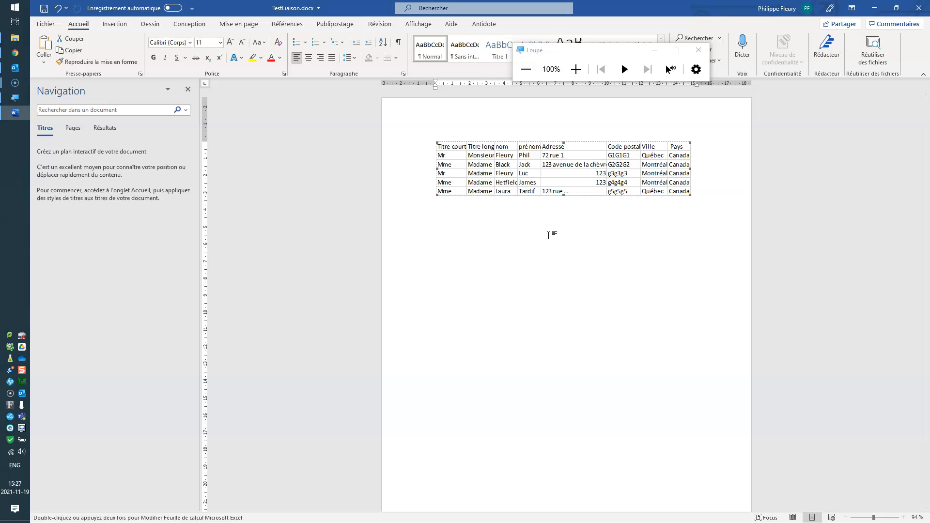
click(491, 242)
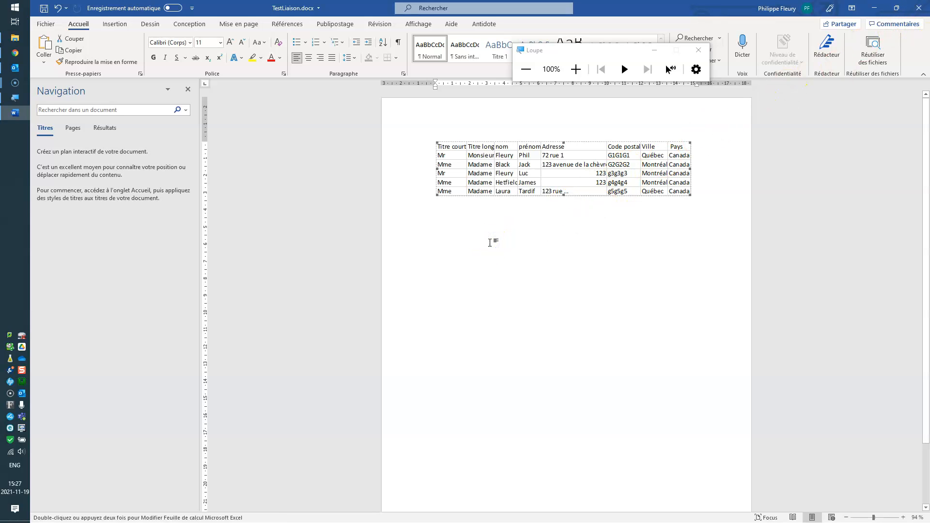